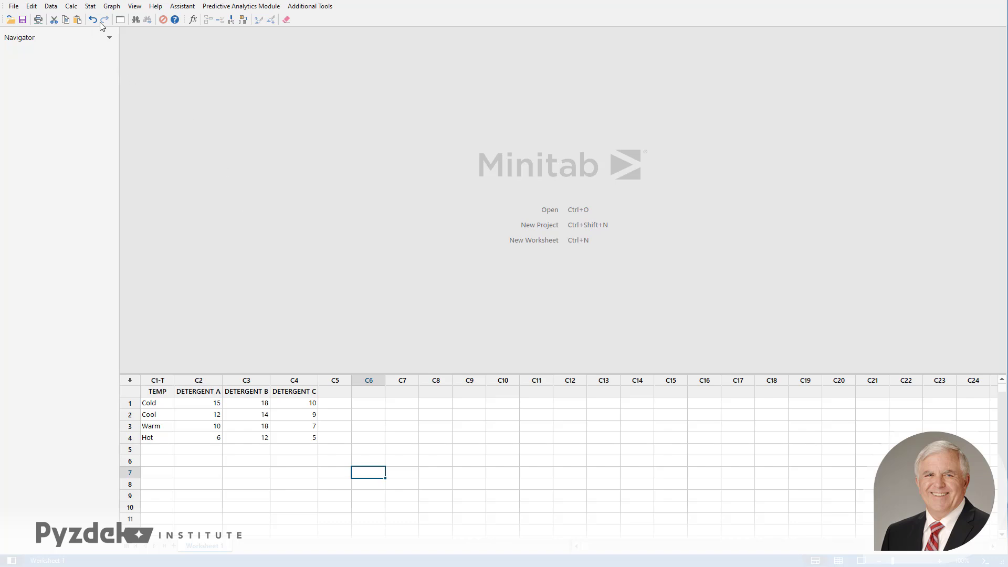
pyautogui.click(92, 7)
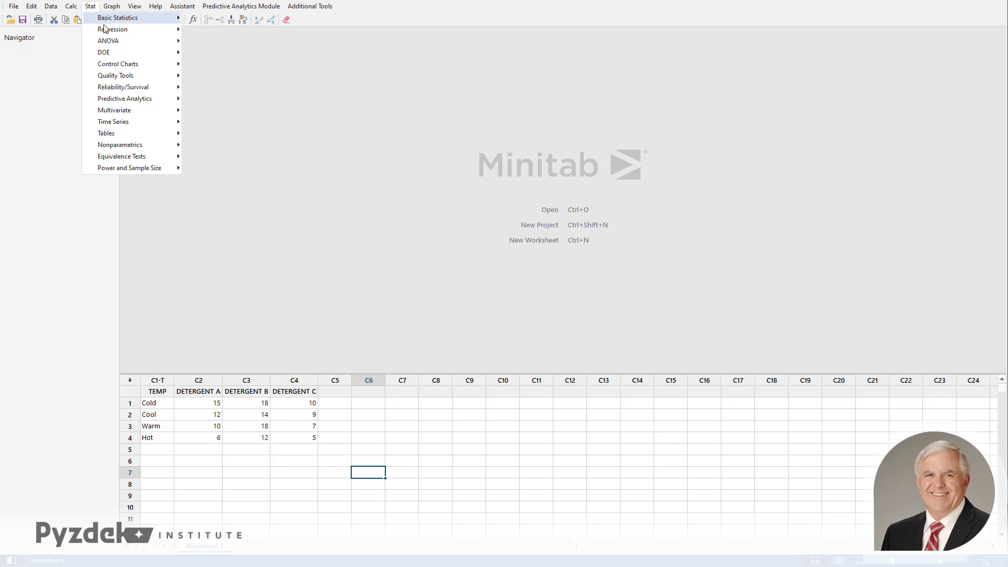
pyautogui.moveTo(164, 47)
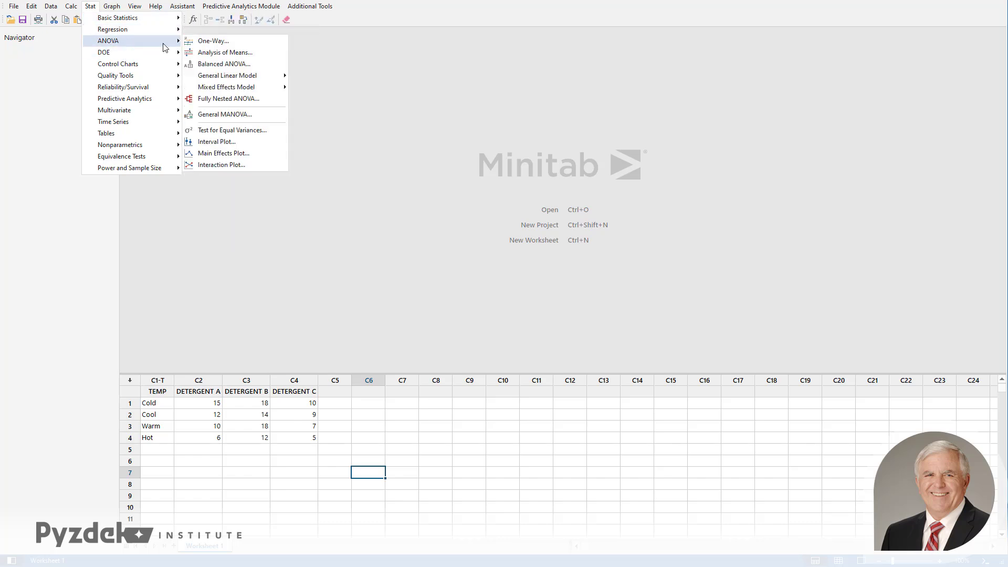
pyautogui.click(253, 65)
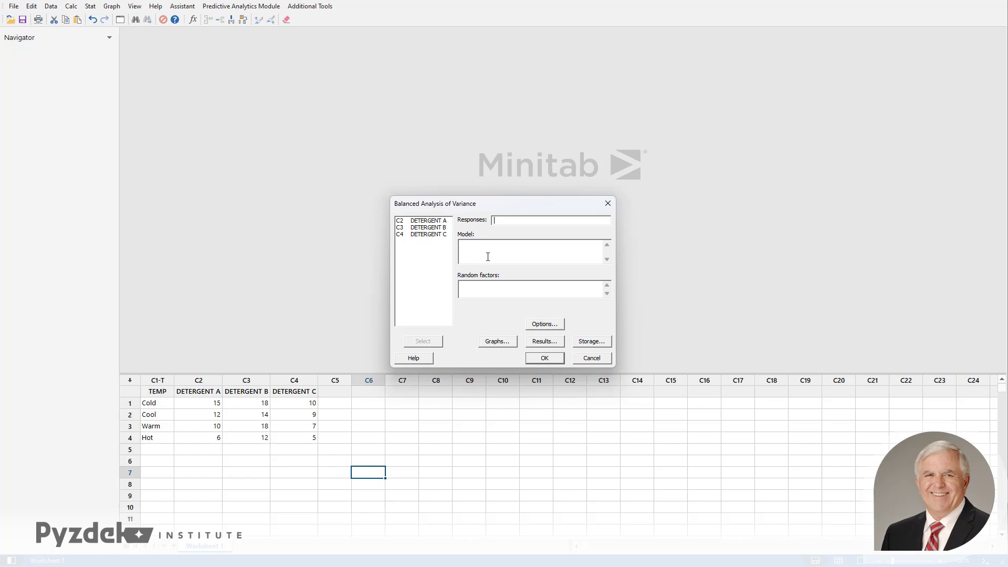
pyautogui.click(515, 255)
pyautogui.click(591, 358)
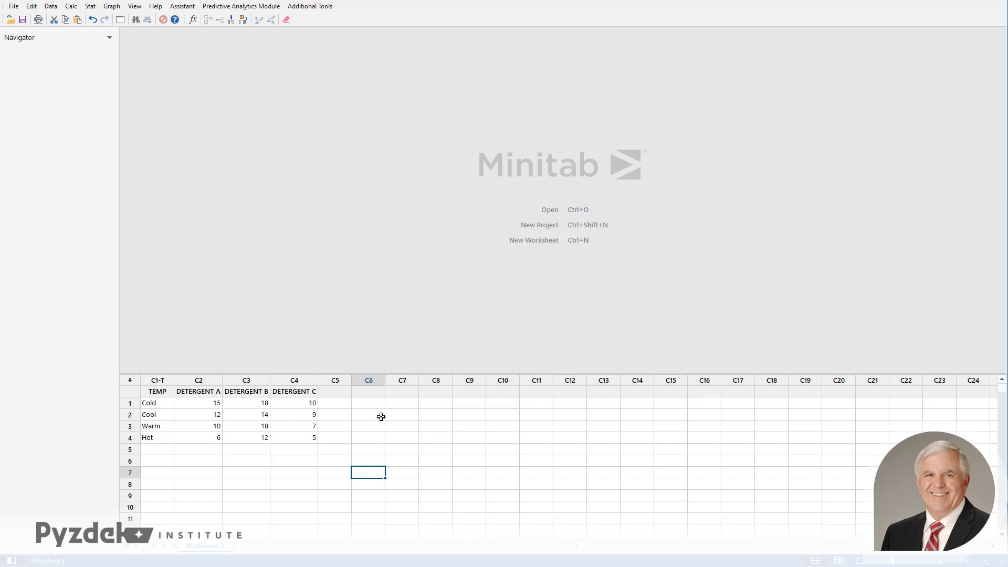
# Step: Name the empty worksheet columns C5, C6 and C7 TEMPERATURE, DETERGENT and CLEANLINESS
pyautogui.click(331, 393)
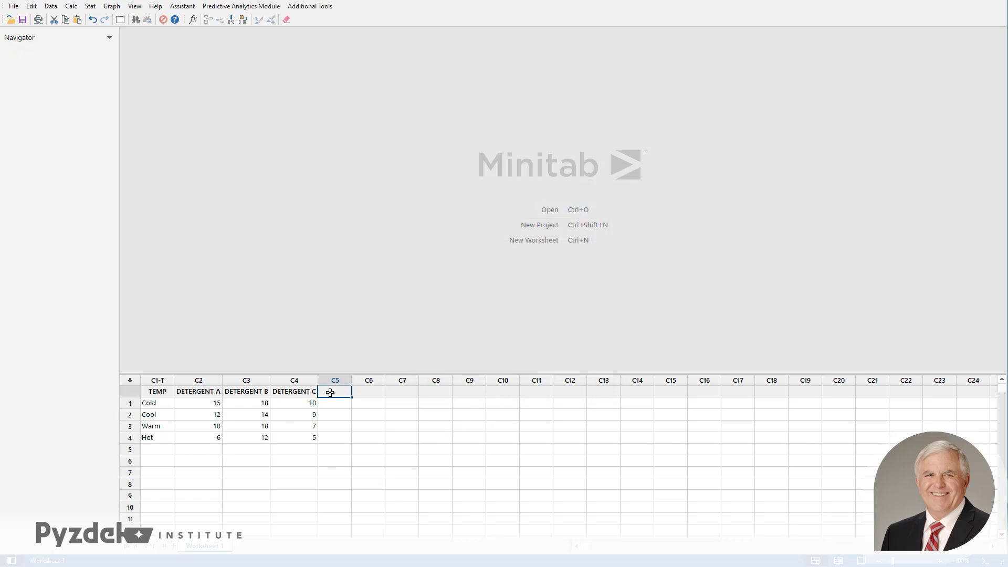
pyautogui.write('TEMPERATURE')
pyautogui.press('Tab')
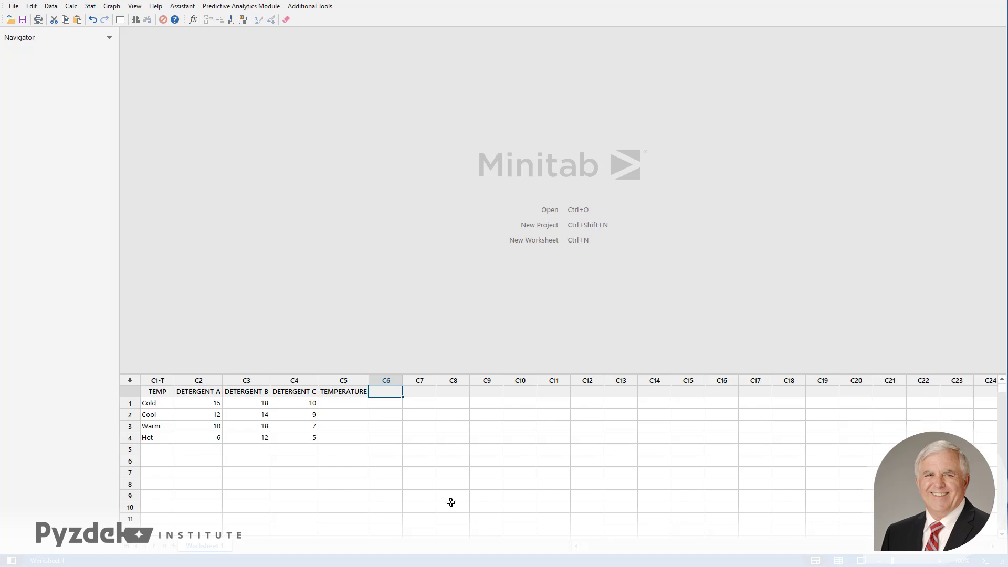
pyautogui.write('DETERGENT')
pyautogui.press('Tab')
pyautogui.write('CLEAN')
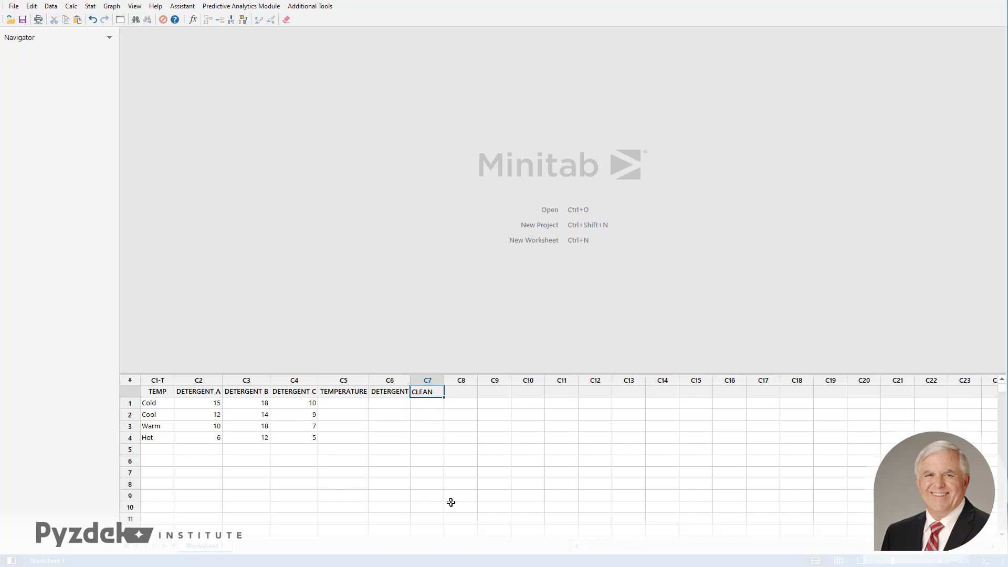
pyautogui.write('LINESS')
pyautogui.press('Tab')
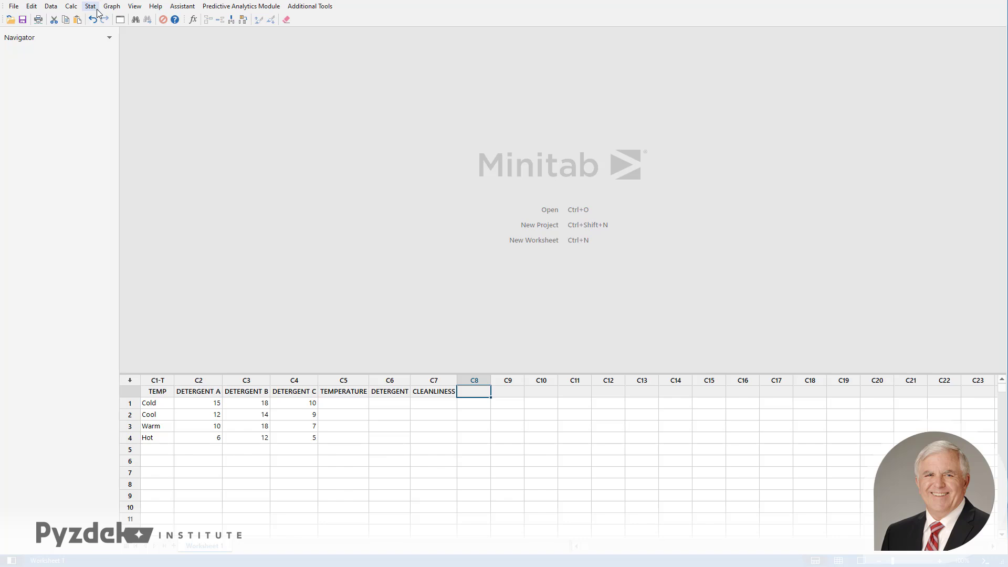
# Step: Stack columns DETERGENT A through DETERGENT C into the current worksheet's CLEANLINESS column, storing the variable names as subscripts in DETERGENT
pyautogui.click(52, 7)
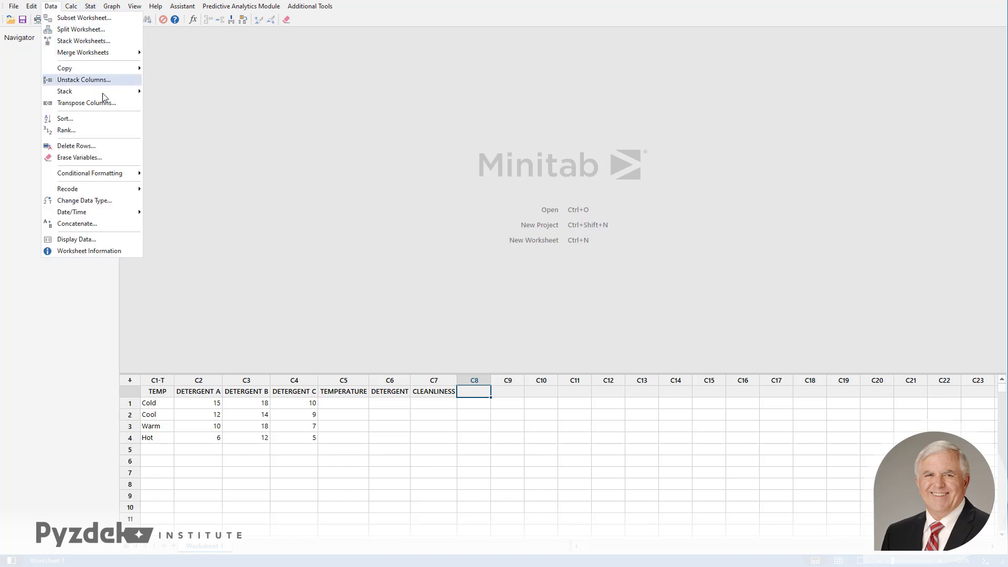
pyautogui.moveTo(104, 95)
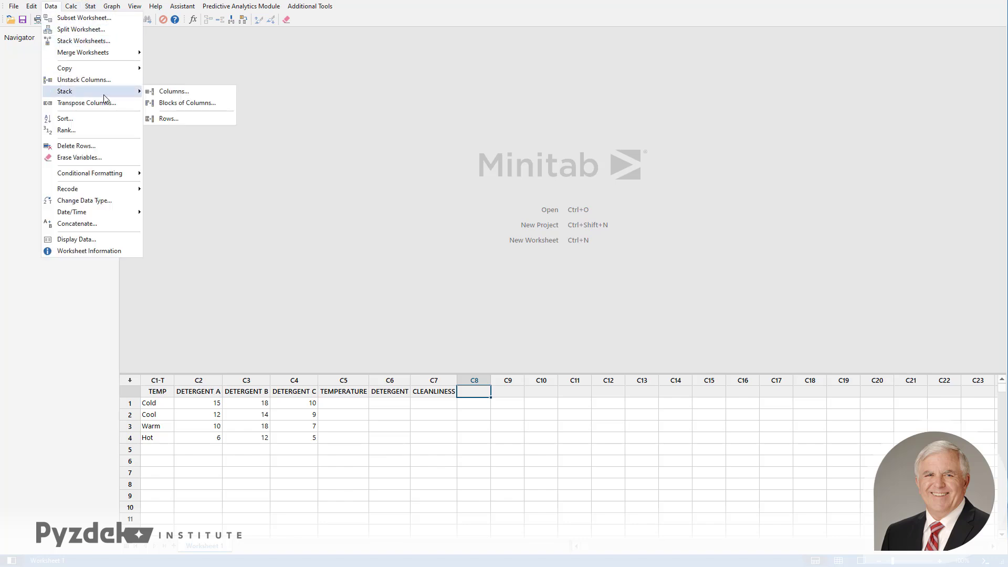
pyautogui.click(200, 92)
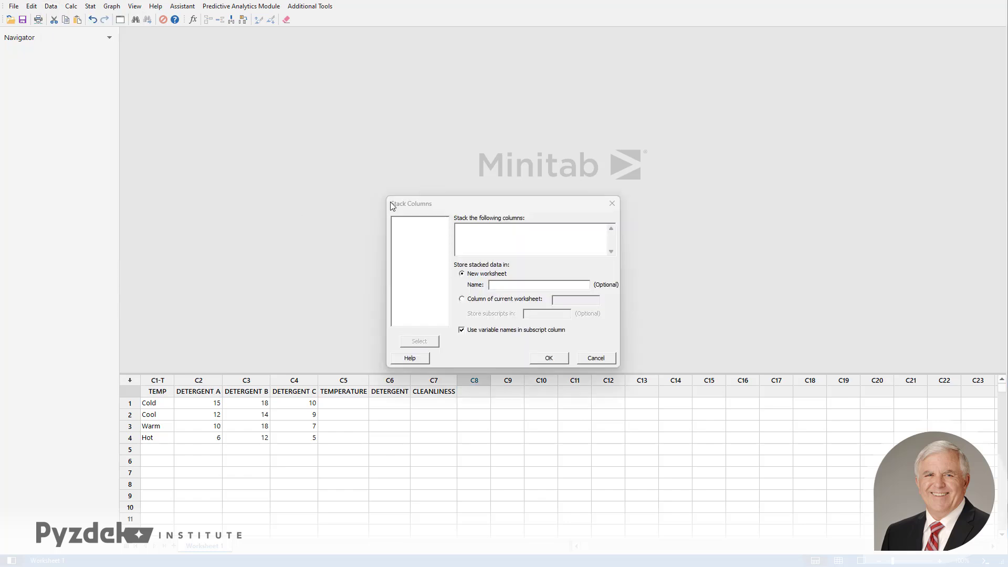
pyautogui.click(484, 234)
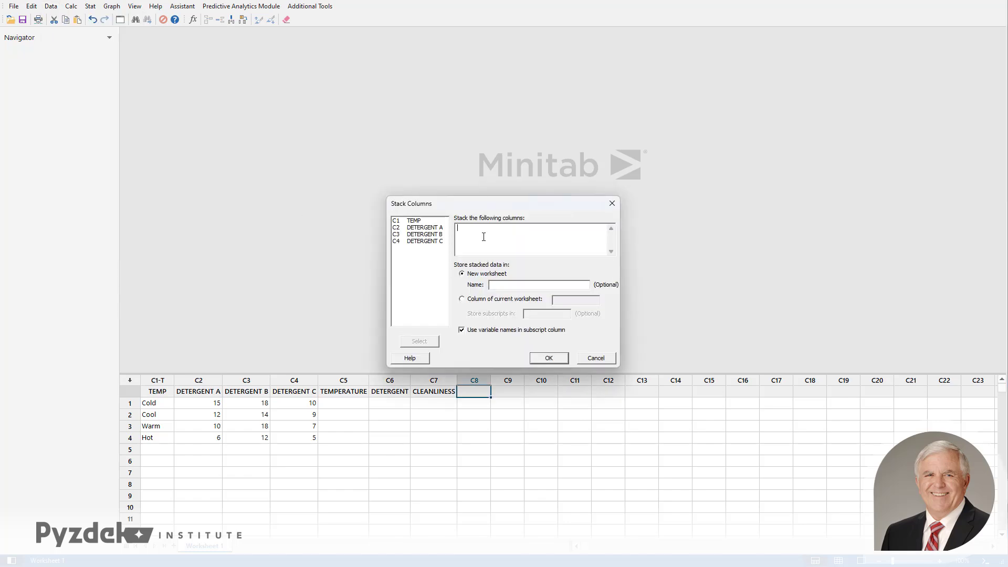
pyautogui.moveTo(414, 229); pyautogui.dragTo(407, 294)
pyautogui.click(429, 342)
pyautogui.click(500, 300)
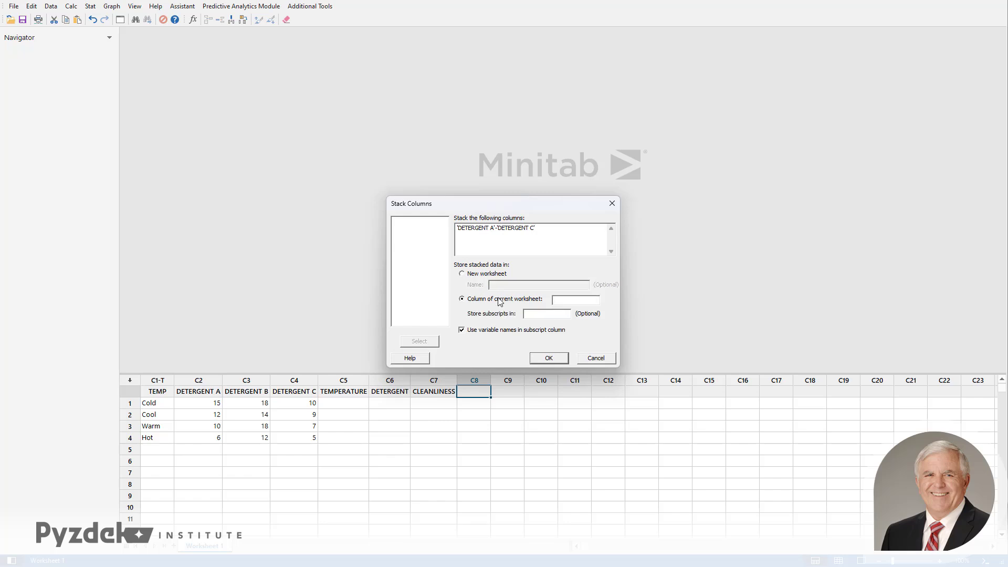
pyautogui.click(578, 301)
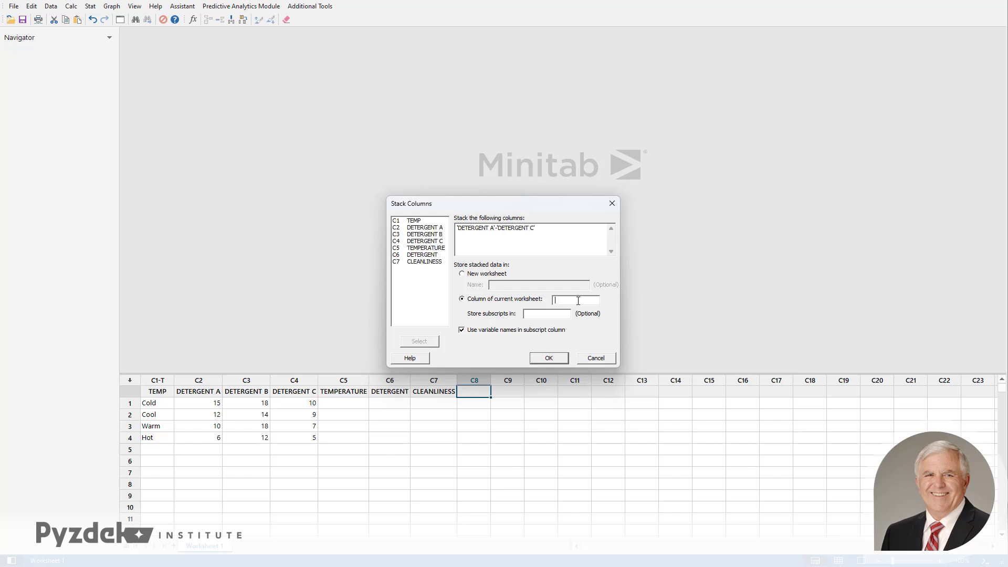
pyautogui.doubleClick(426, 262)
pyautogui.doubleClick(434, 255)
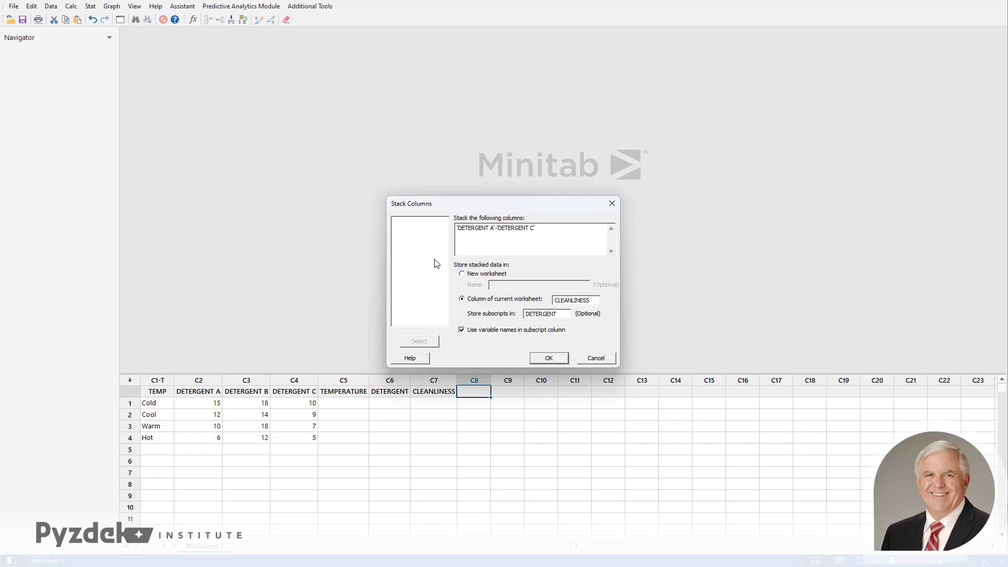
pyautogui.click(548, 358)
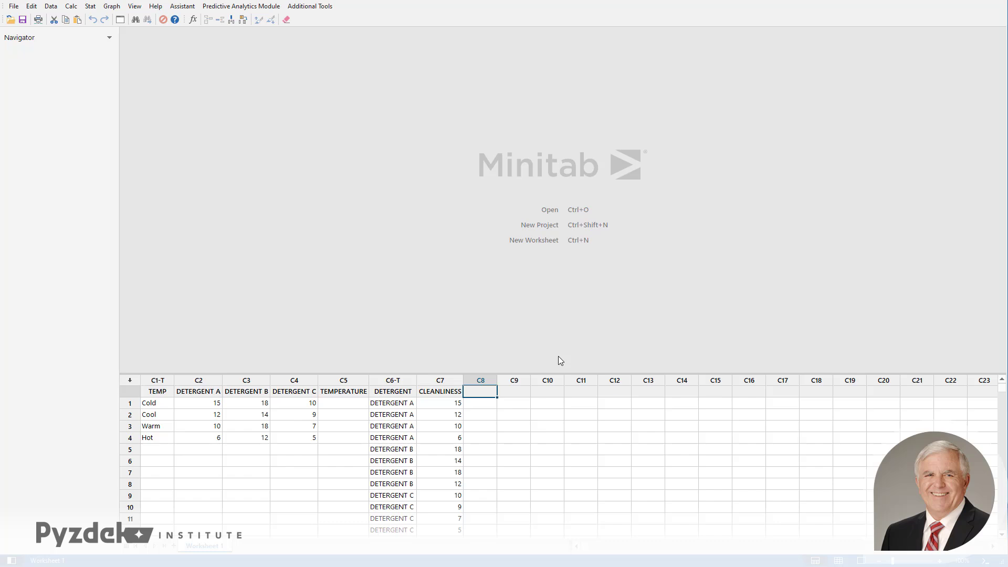
# Step: Fill the TEMPERATURE column with patterned text values COLD, COOL, WARM, HOT, listing the whole sequence three times
pyautogui.click(340, 401)
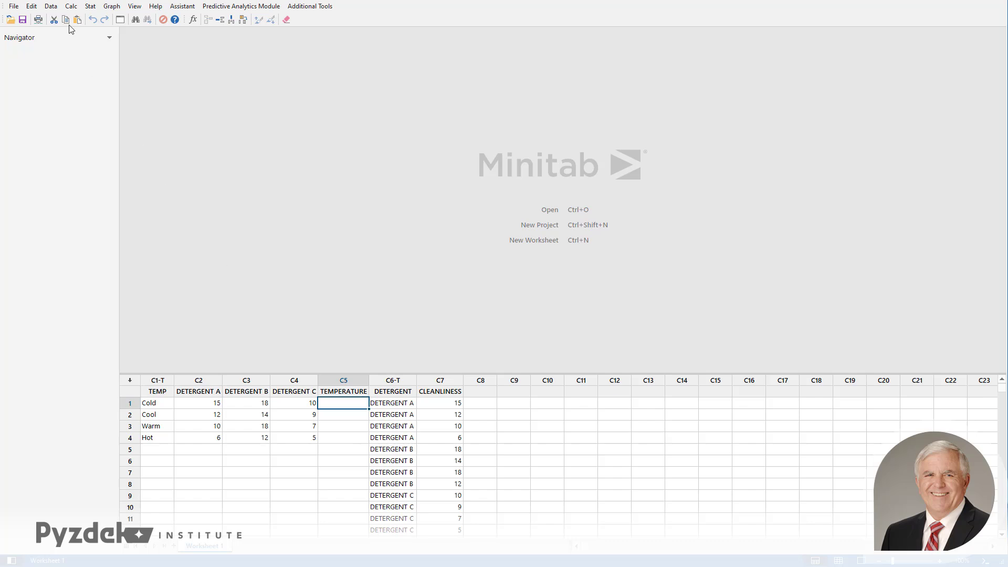
pyautogui.click(73, 7)
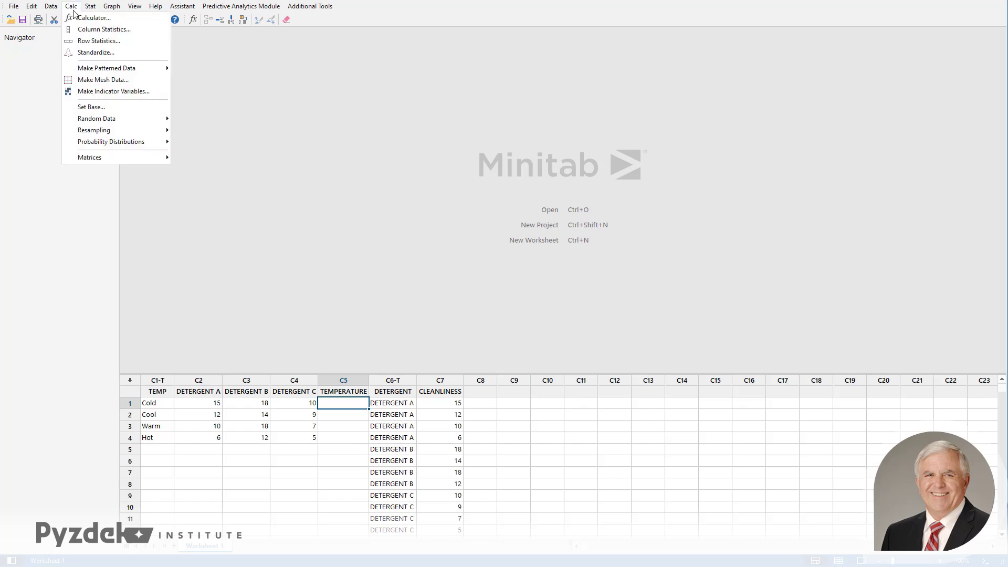
pyautogui.moveTo(131, 73)
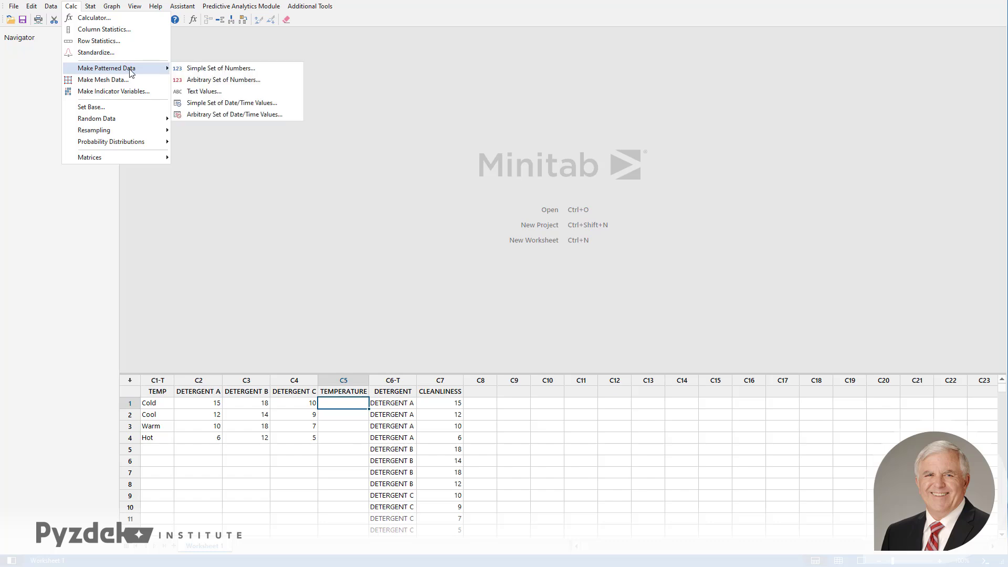
pyautogui.click(221, 93)
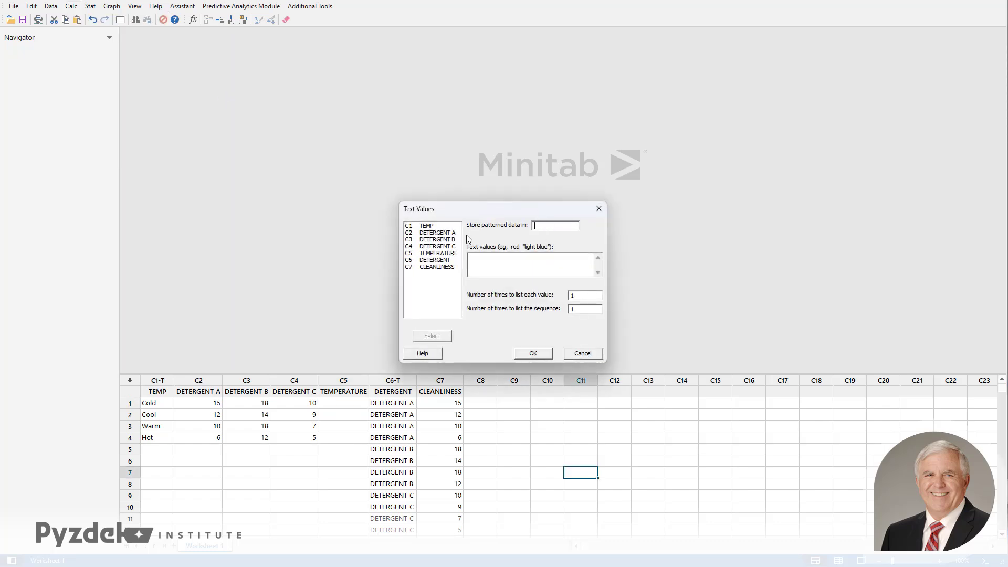
pyautogui.doubleClick(438, 254)
pyautogui.click(501, 263)
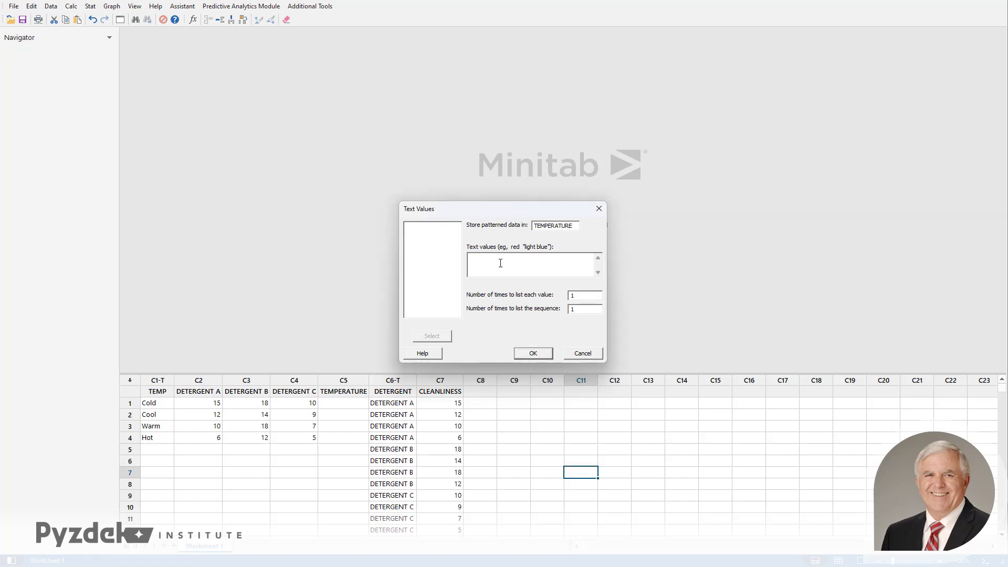
pyautogui.write('COLD COOL WARM HOT')
pyautogui.moveTo(573, 312); pyautogui.dragTo(567, 311)
pyautogui.click(543, 354)
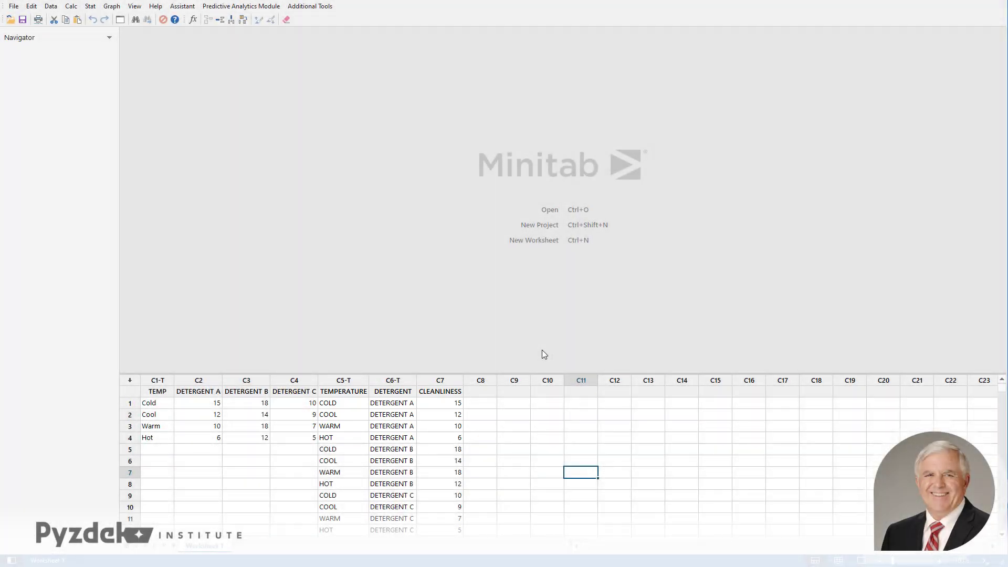
# Step: Run a Balanced ANOVA with CLEANLINESS as the response and DETERGENT and TEMPERATURE as the model terms
pyautogui.click(91, 6)
pyautogui.moveTo(118, 41)
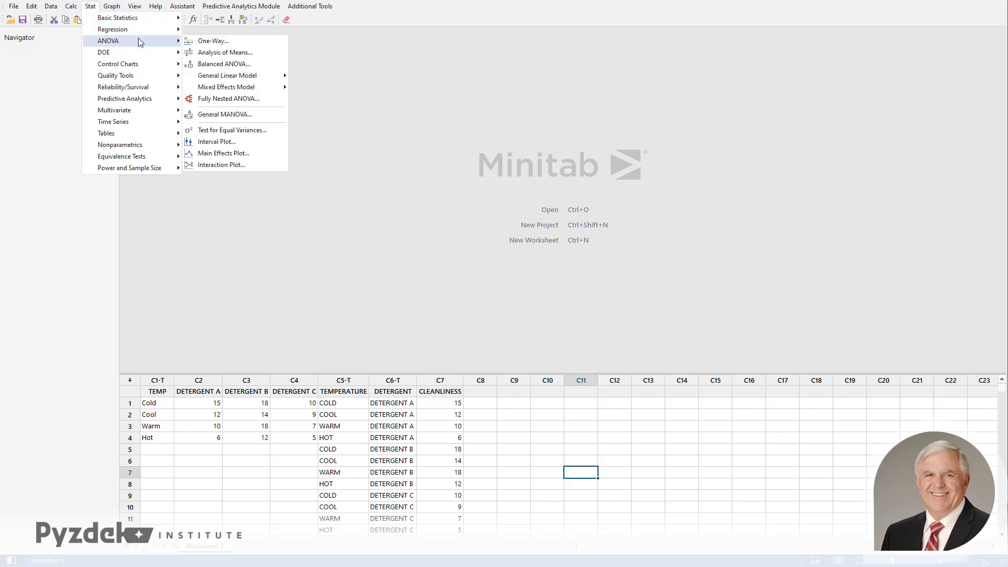
pyautogui.click(226, 64)
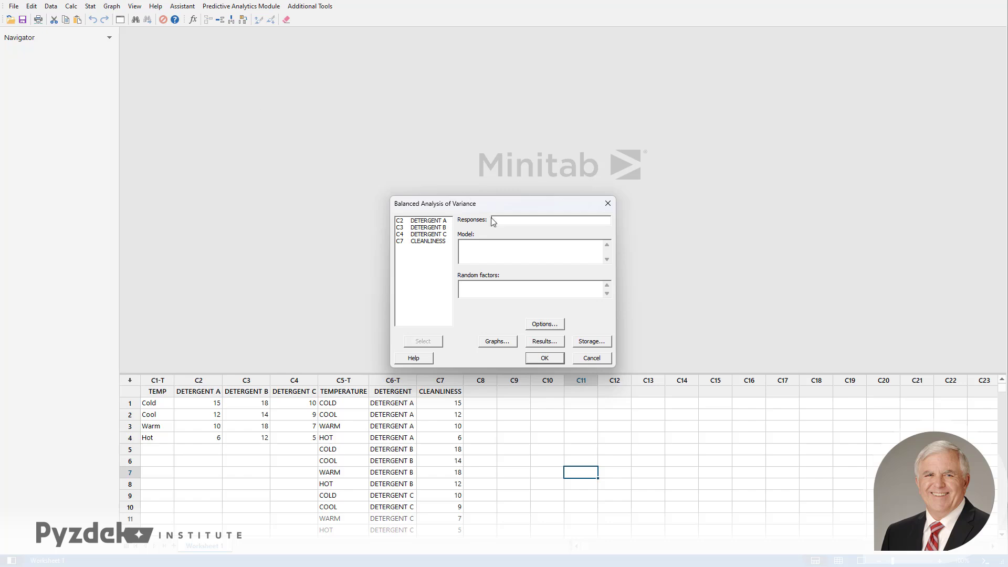
pyautogui.doubleClick(430, 242)
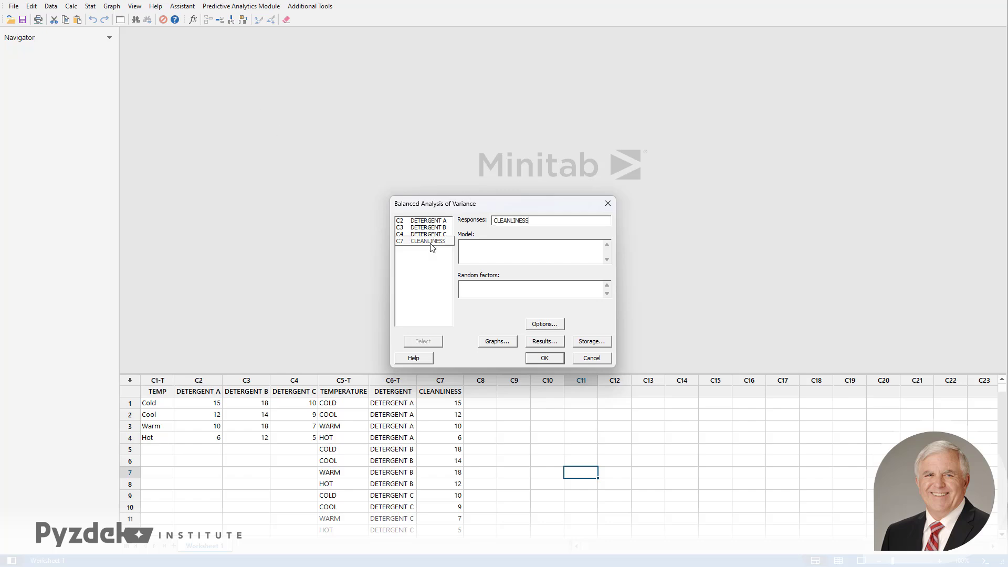
pyautogui.click(499, 254)
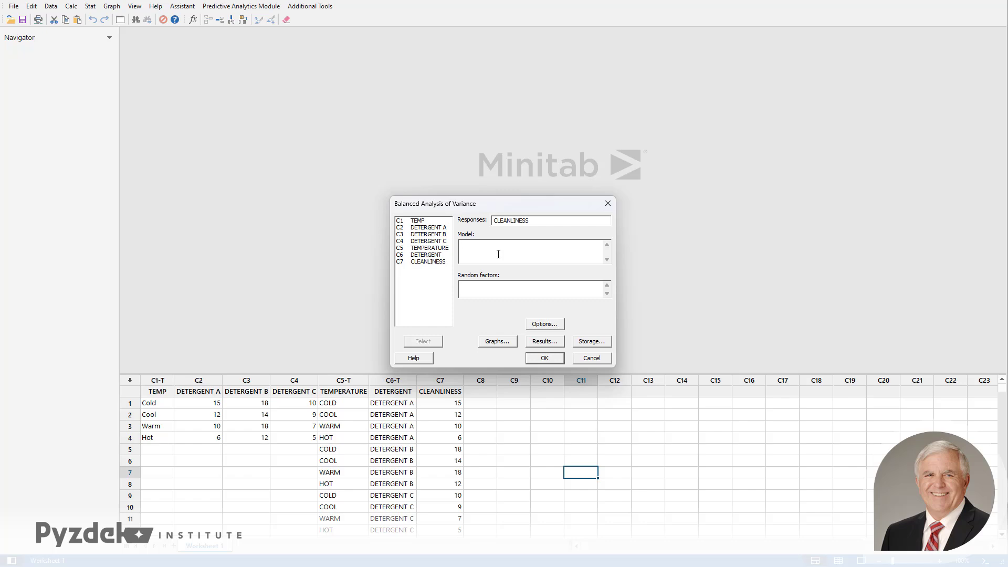
pyautogui.doubleClick(422, 256)
pyautogui.doubleClick(425, 250)
pyautogui.click(536, 364)
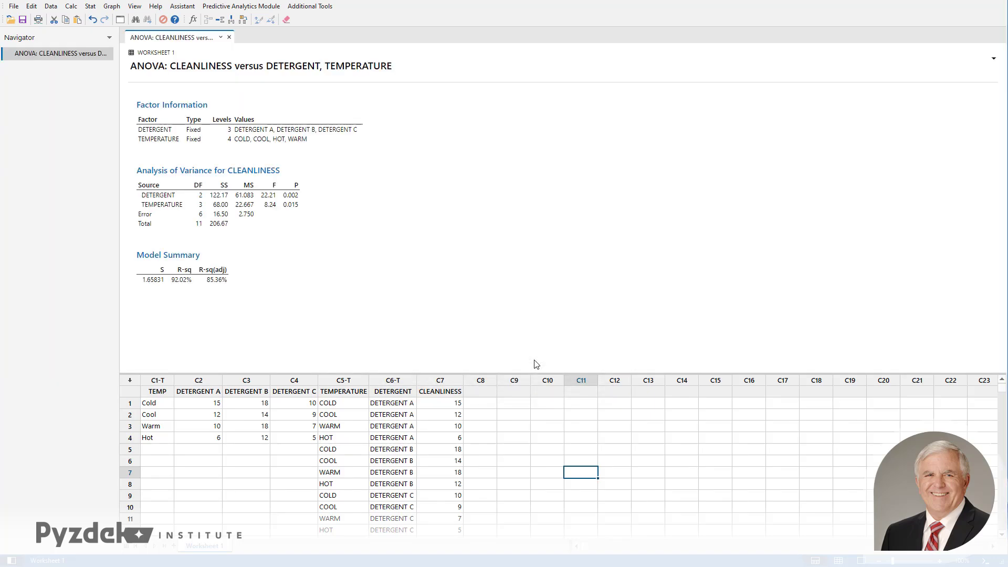